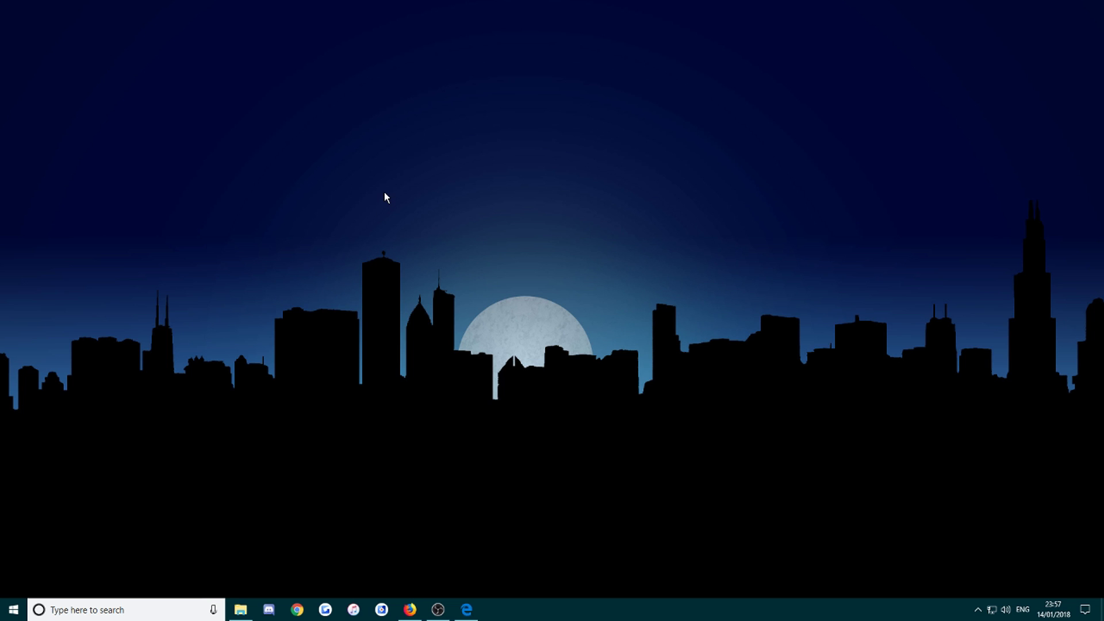
# - Search Google in Edge for 'mouse pointer'
pyautogui.click(475, 614)
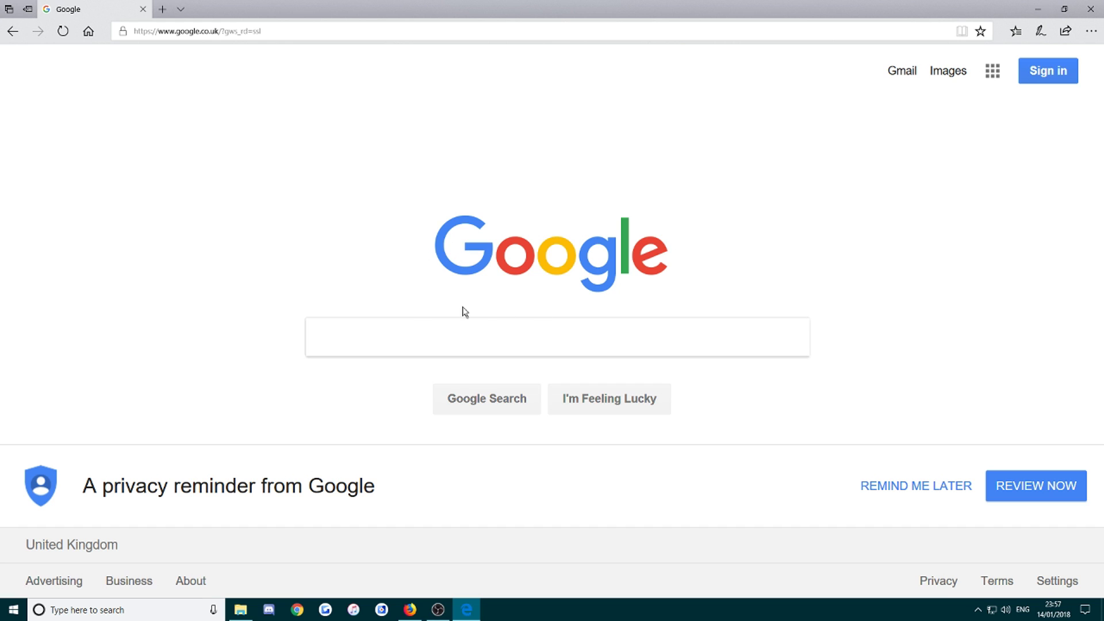
pyautogui.write('mouse')
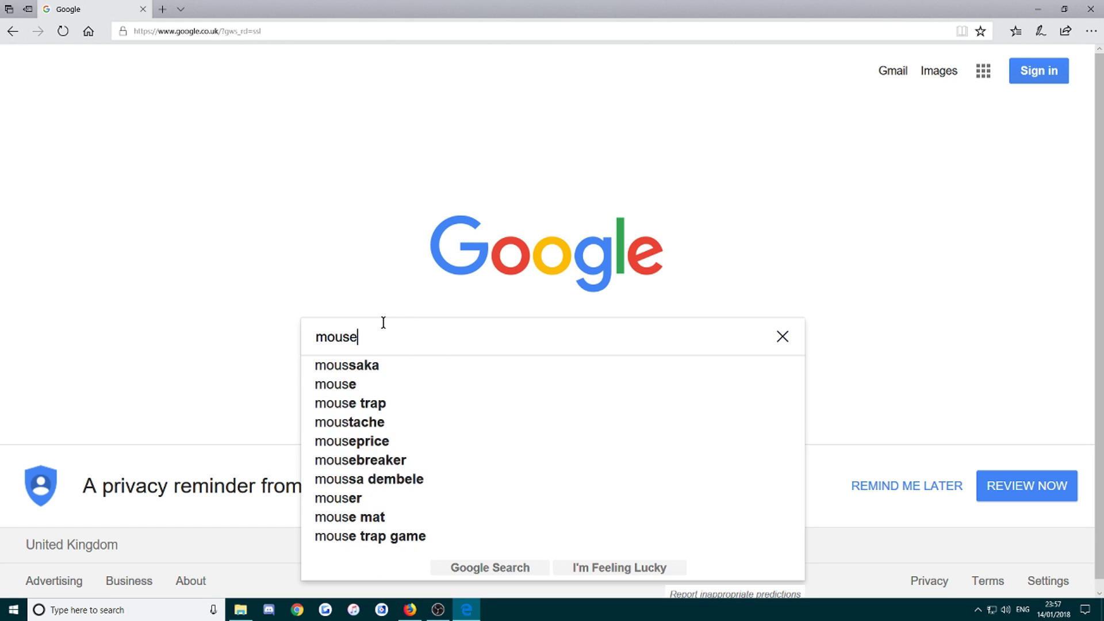
pyautogui.write(' pointer')
pyautogui.press('Return')
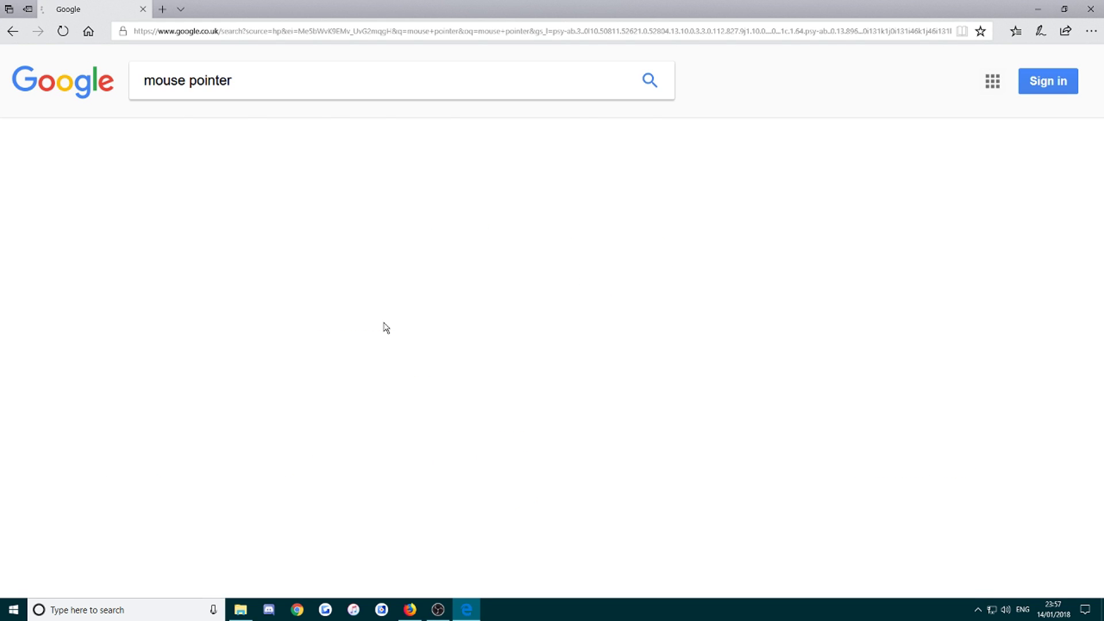
# - Open the Open Cursor Library (rw-designer.com) result from the search results
pyautogui.scroll(-2, 387, 322)
pyautogui.scroll(-5, 391, 319)
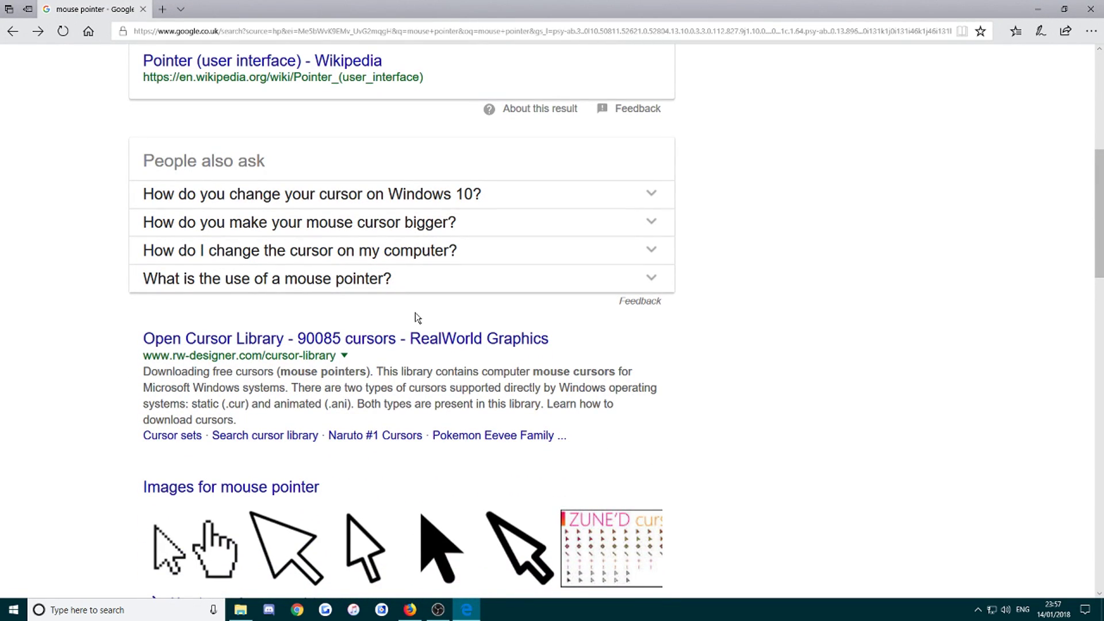
pyautogui.moveTo(139, 357); pyautogui.dragTo(336, 356)
pyautogui.click(363, 341)
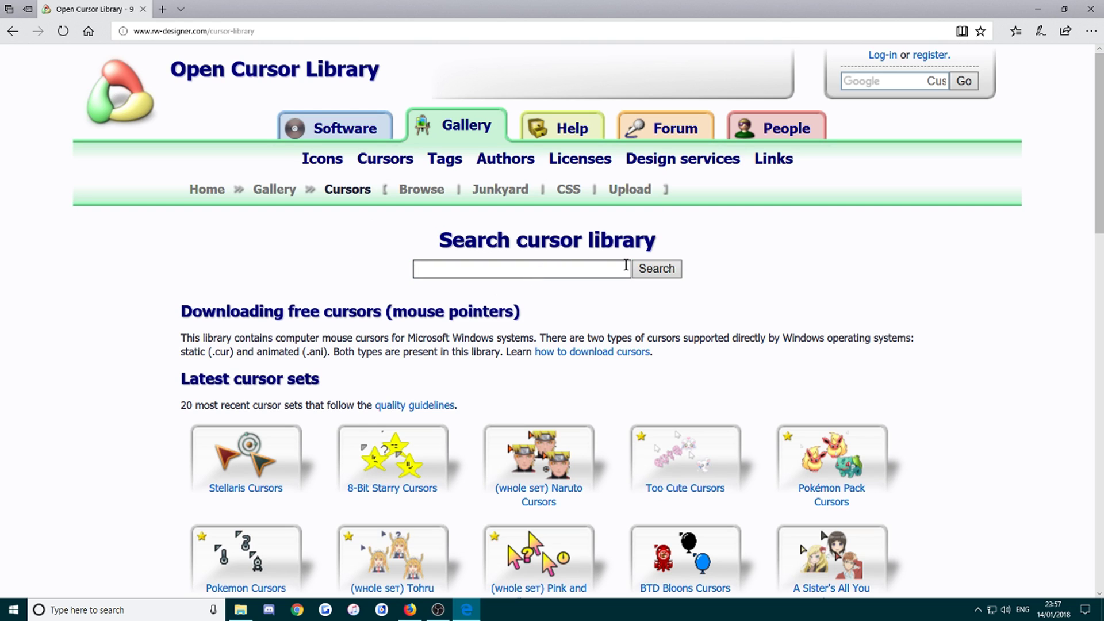
# - Open the Stellaris Cursors set from the library's latest cursor sets
pyautogui.click(560, 278)
pyautogui.scroll(-4, 522, 313)
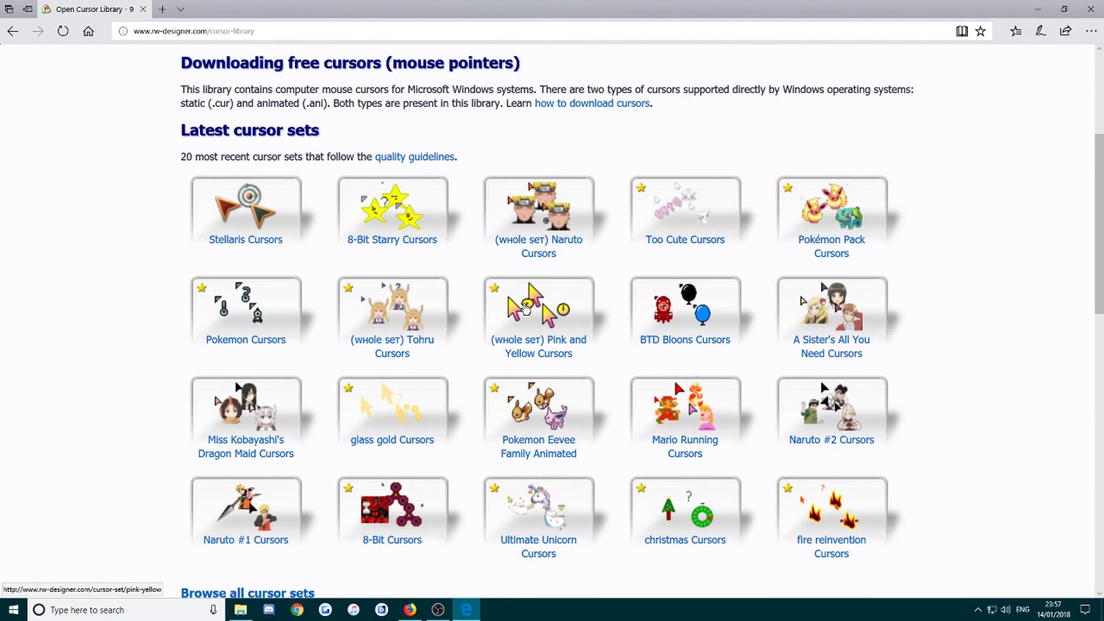
pyautogui.moveTo(225, 224)
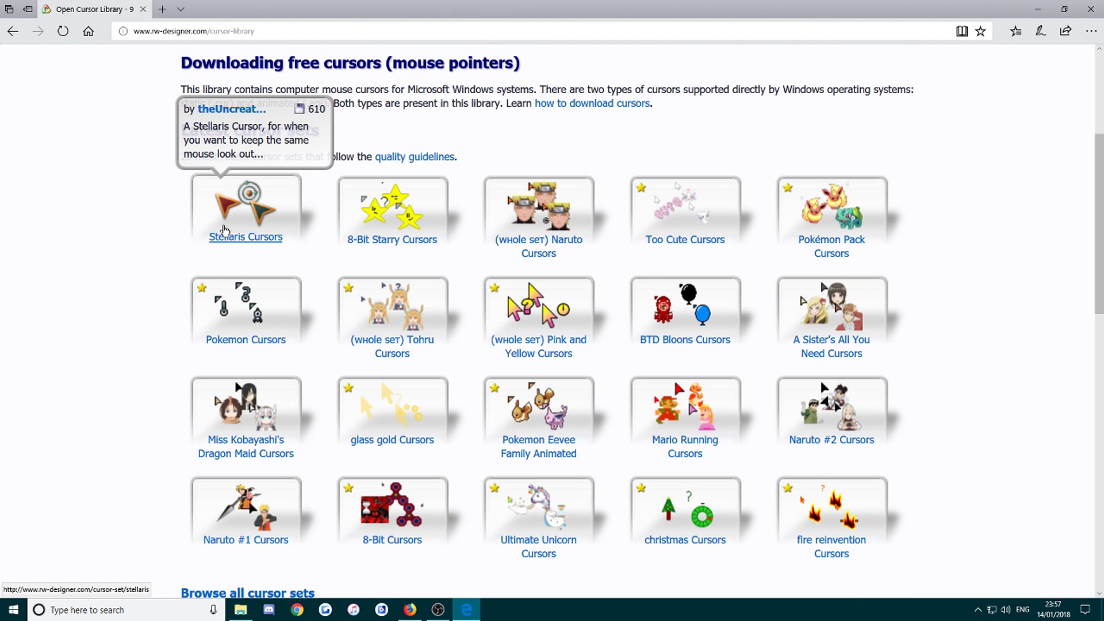
pyautogui.click(224, 230)
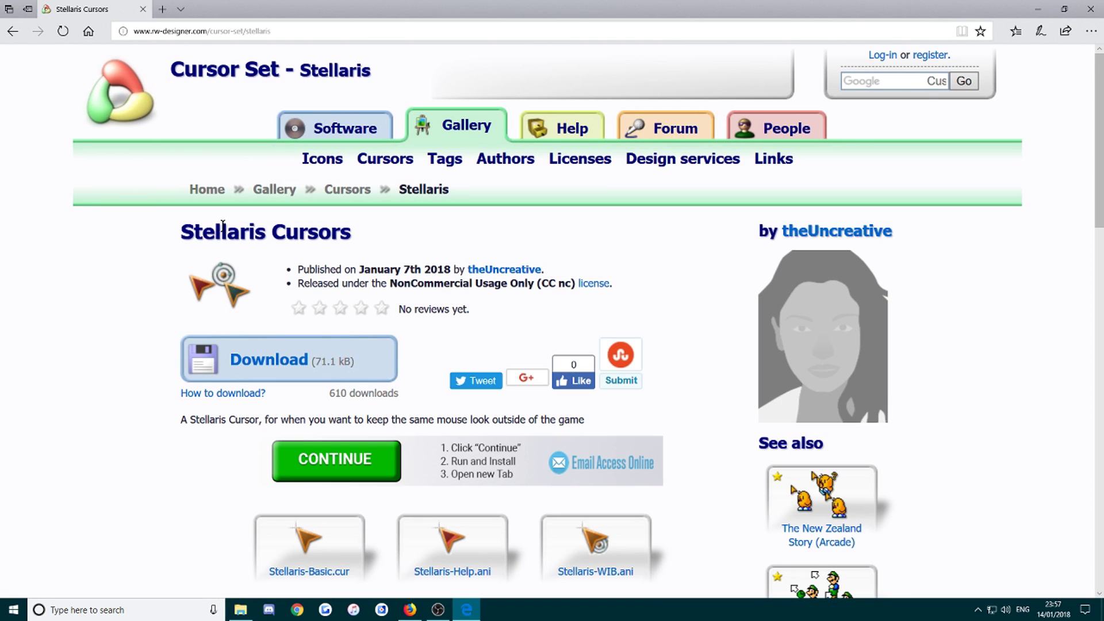
# - Open the Stellaris-Basic.cur cursor's detail page from the set's tiles
pyautogui.scroll(-2, 223, 226)
pyautogui.scroll(-4, 223, 225)
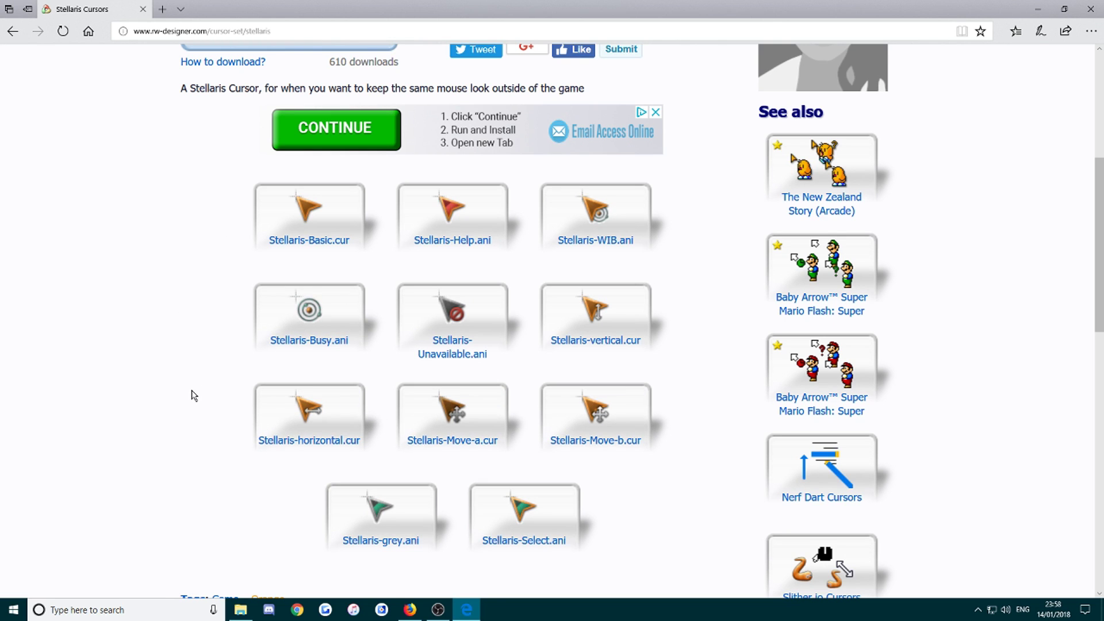
pyautogui.click(307, 234)
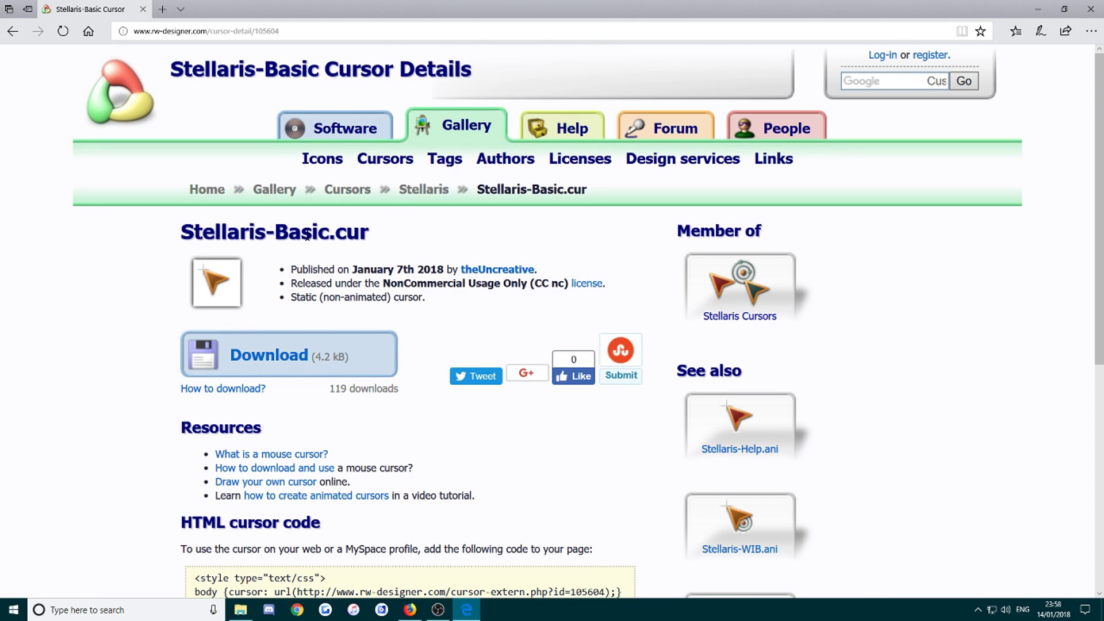
# - Download Stellaris-Basic.cur, saving it to Downloads as Mousepointer.cur
pyautogui.click(234, 356)
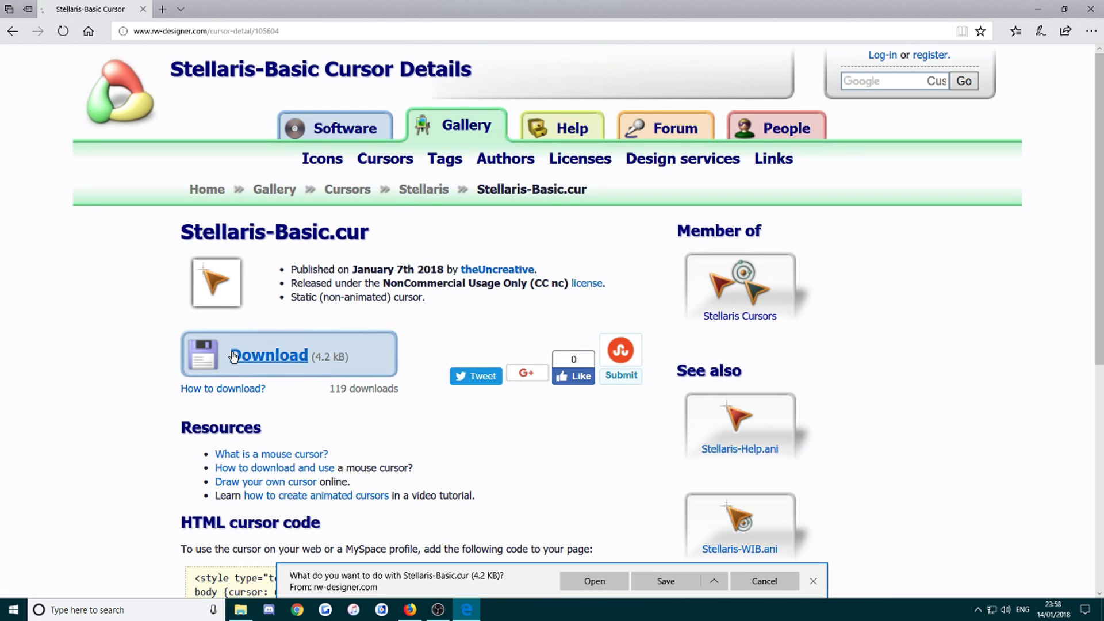
pyautogui.click(717, 586)
pyautogui.click(690, 568)
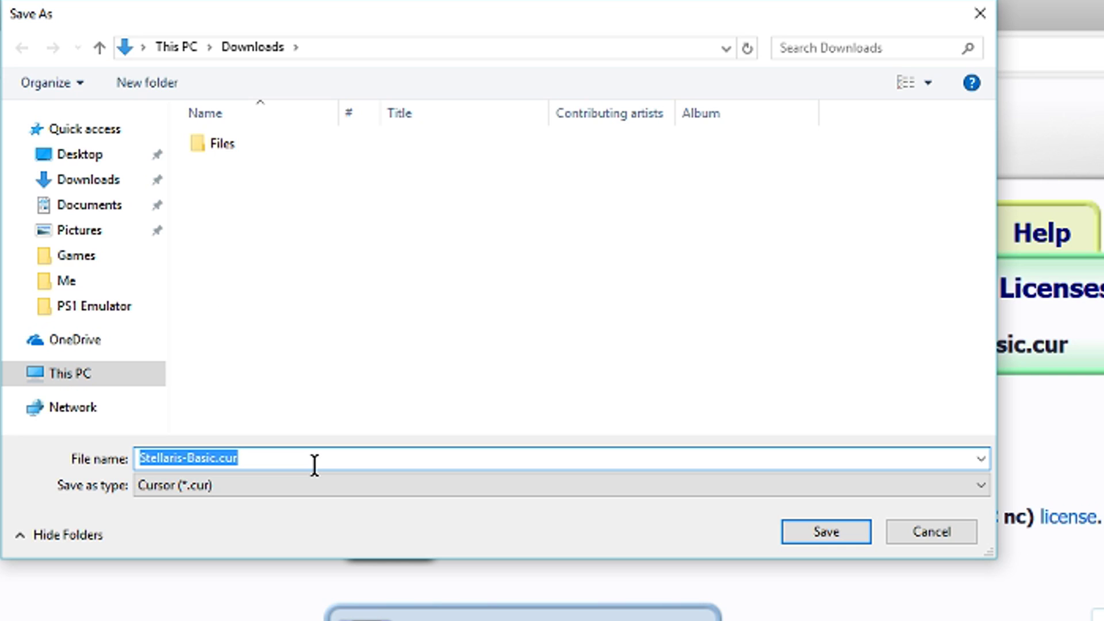
pyautogui.write('Mouse')
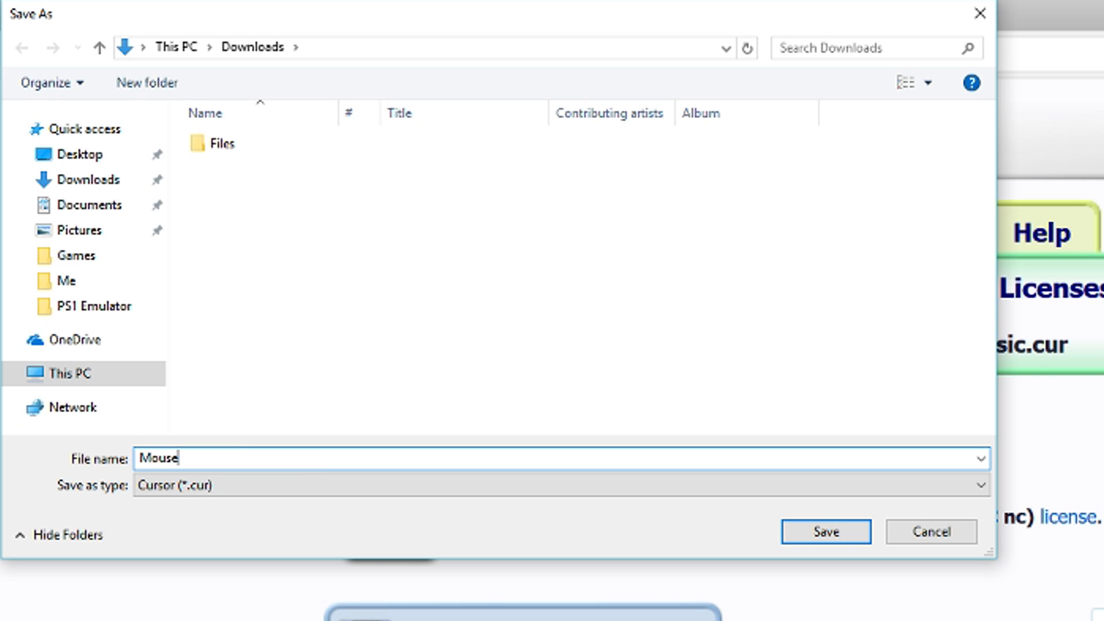
pyautogui.write('pointer')
pyautogui.press('Return')
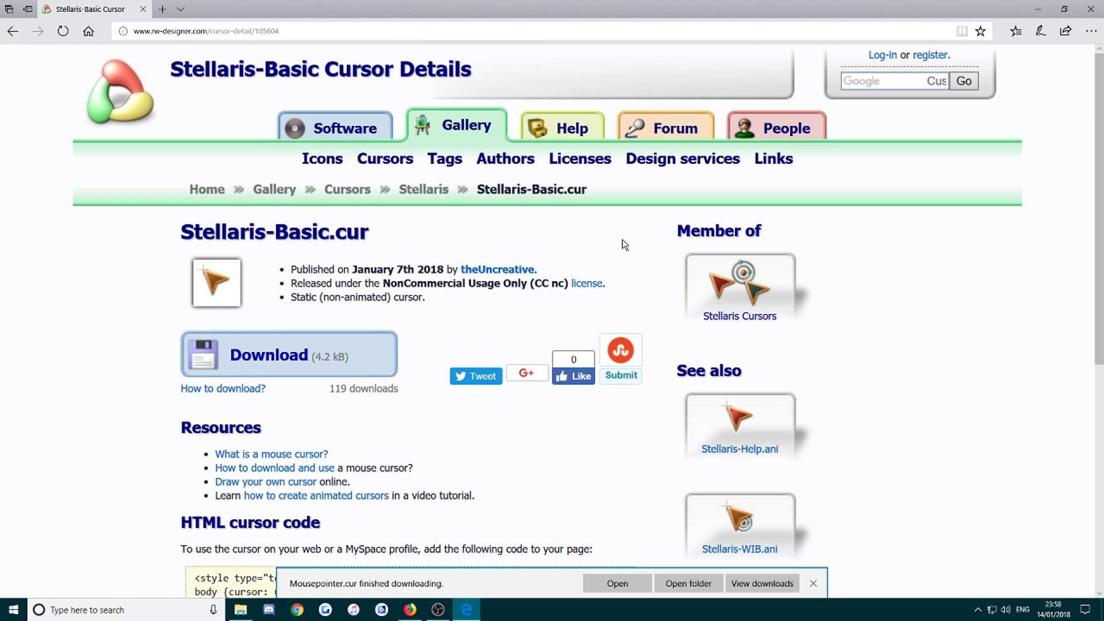
# - Return to the Stellaris Cursors set page
pyautogui.scroll(-4, 622, 240)
pyautogui.scroll(2, 622, 239)
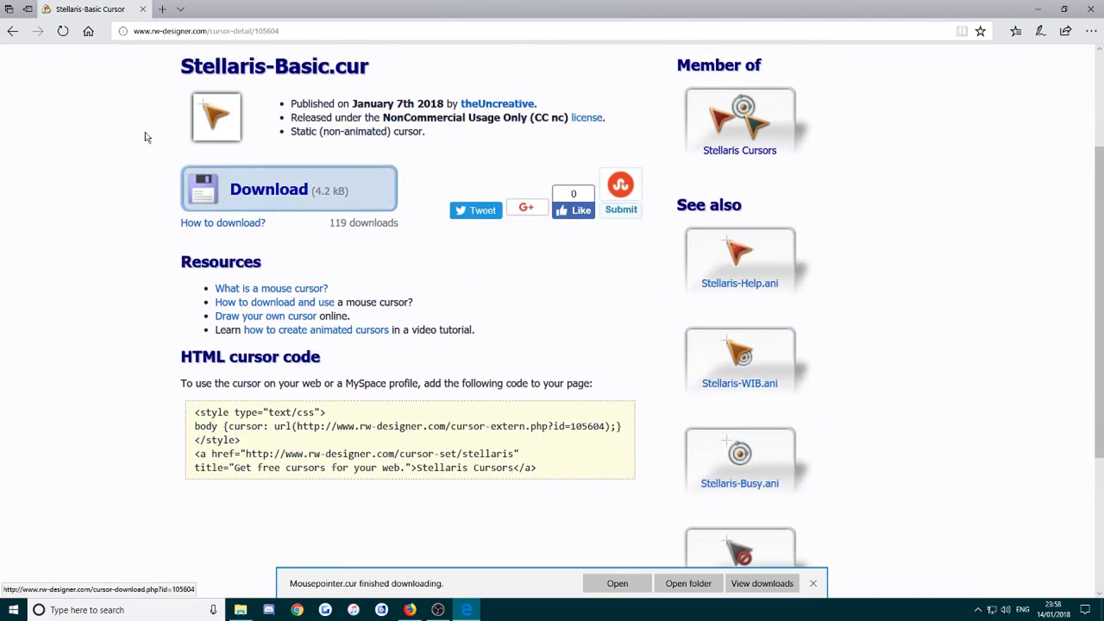
pyautogui.click(9, 31)
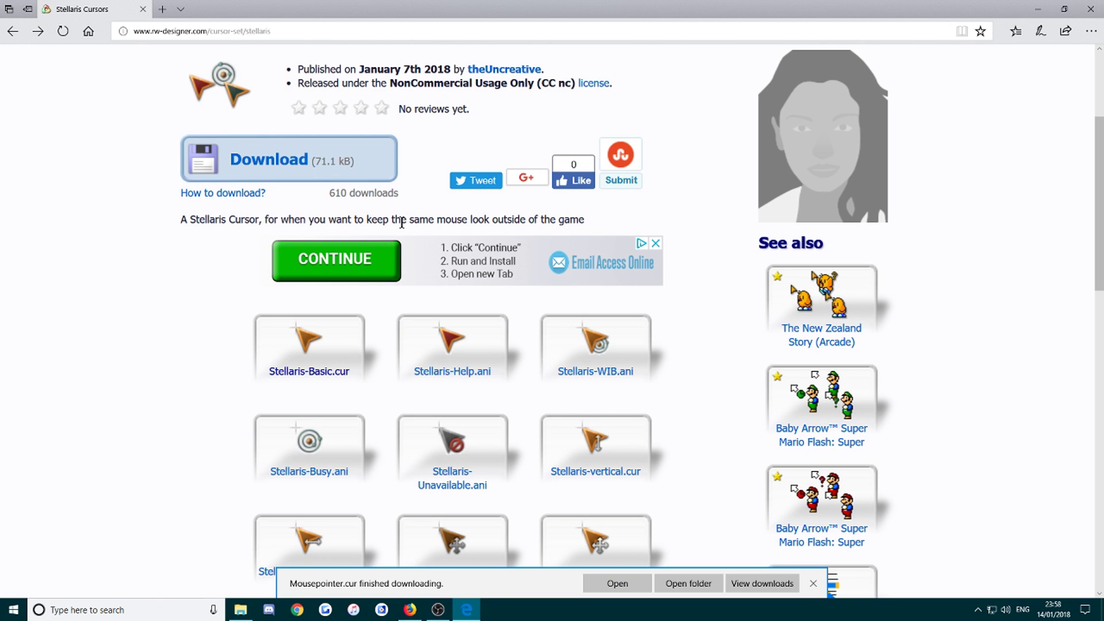
# - Close the Edge browser window and bring up the Start menu
pyautogui.scroll(-1, 394, 214)
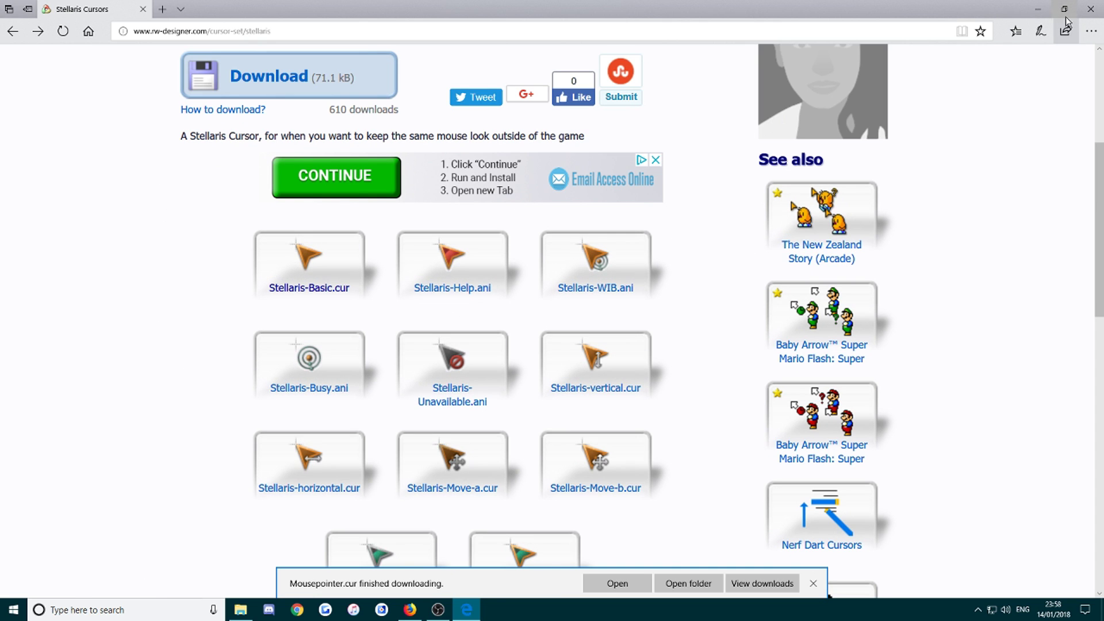
pyautogui.click(1091, 8)
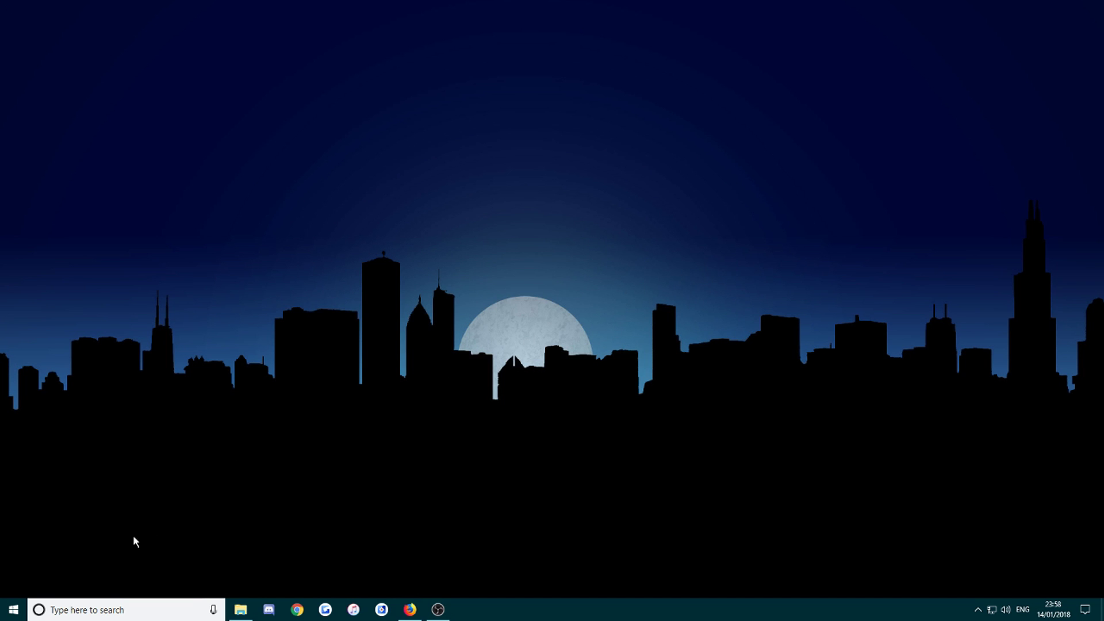
pyautogui.click(12, 610)
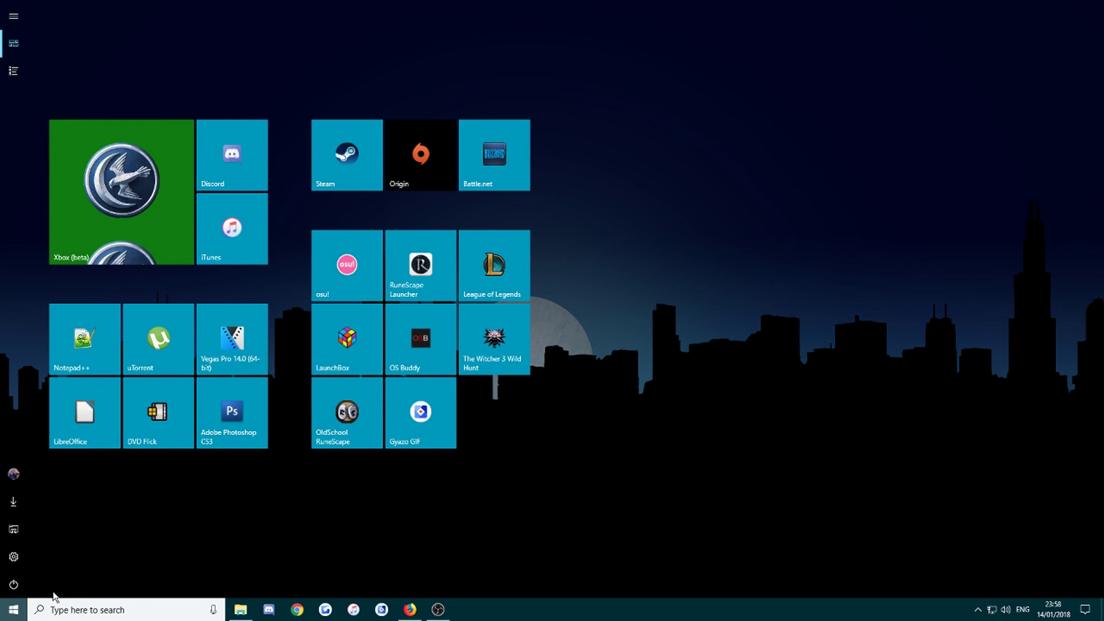
# - Launch Settings via a 'sett' search and go to Devices > Mouse
pyautogui.write('sett')
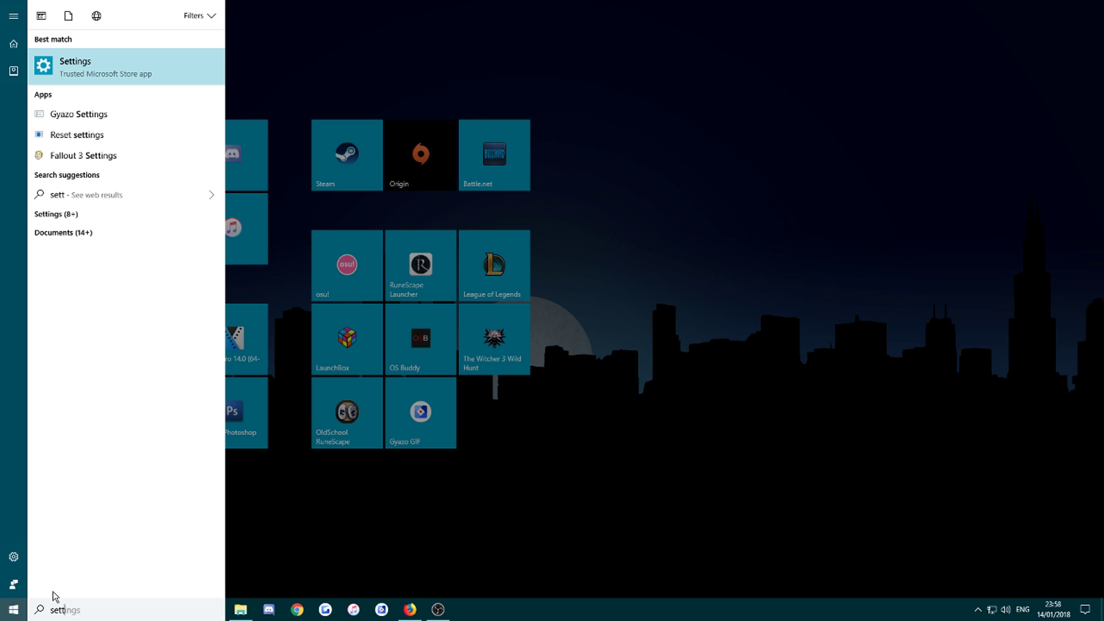
pyautogui.press('Return')
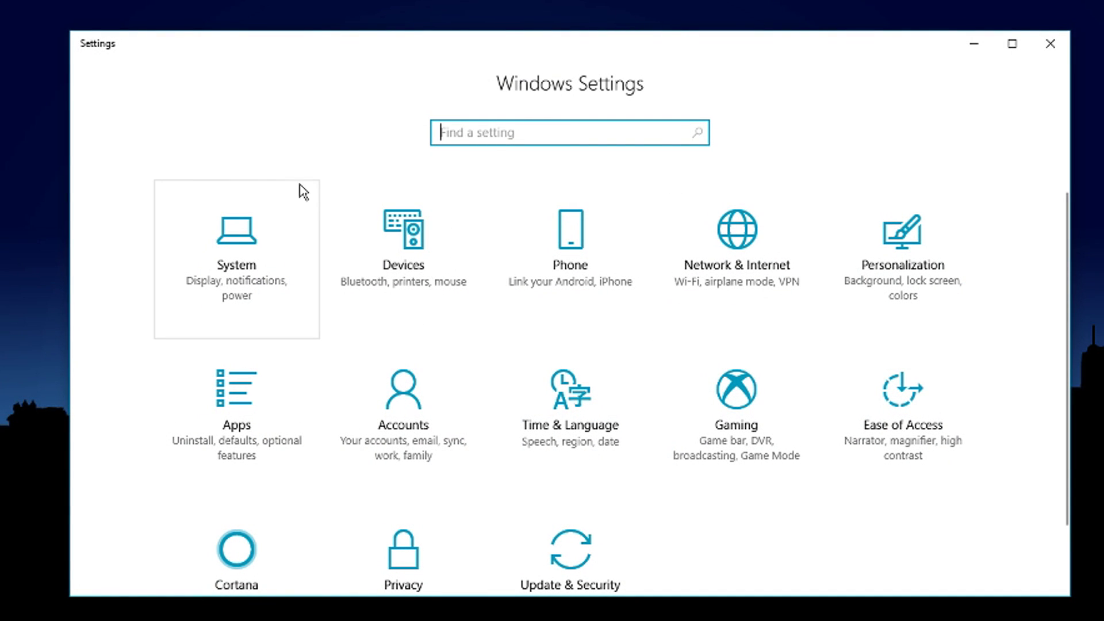
pyautogui.click(397, 238)
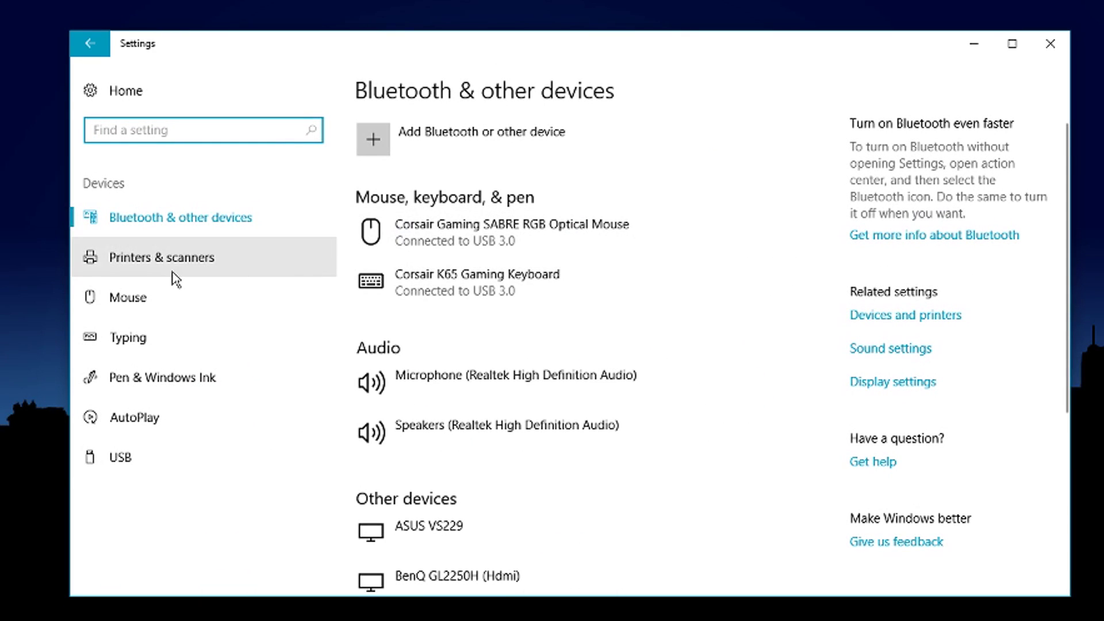
pyautogui.click(119, 305)
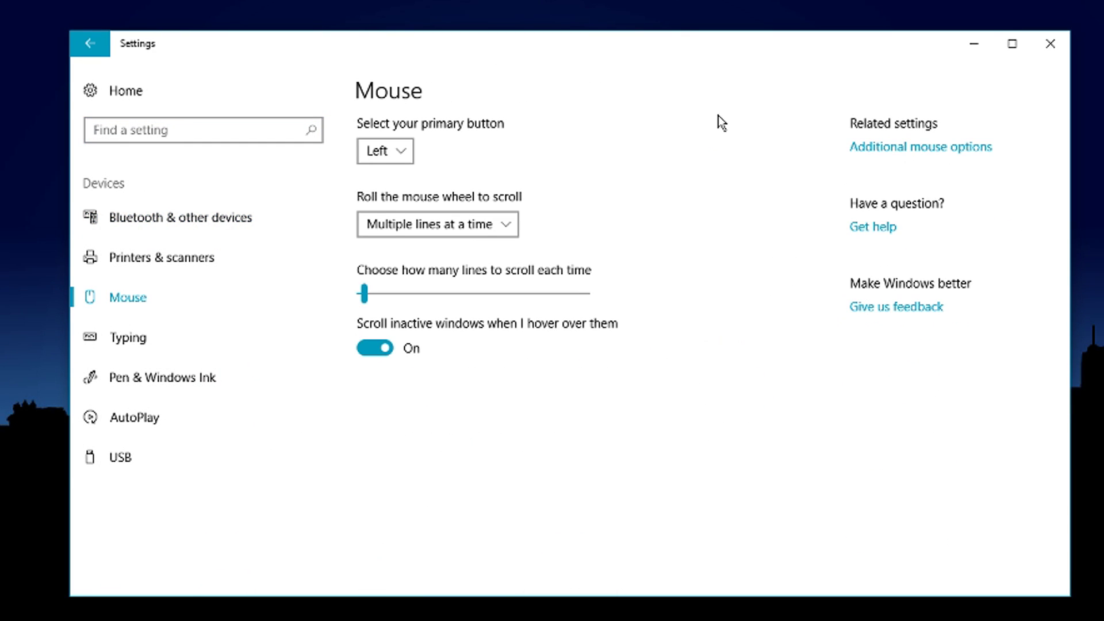
# - Open Additional mouse options, centre the Mouse Properties dialog and show the Pointers tab
pyautogui.click(922, 151)
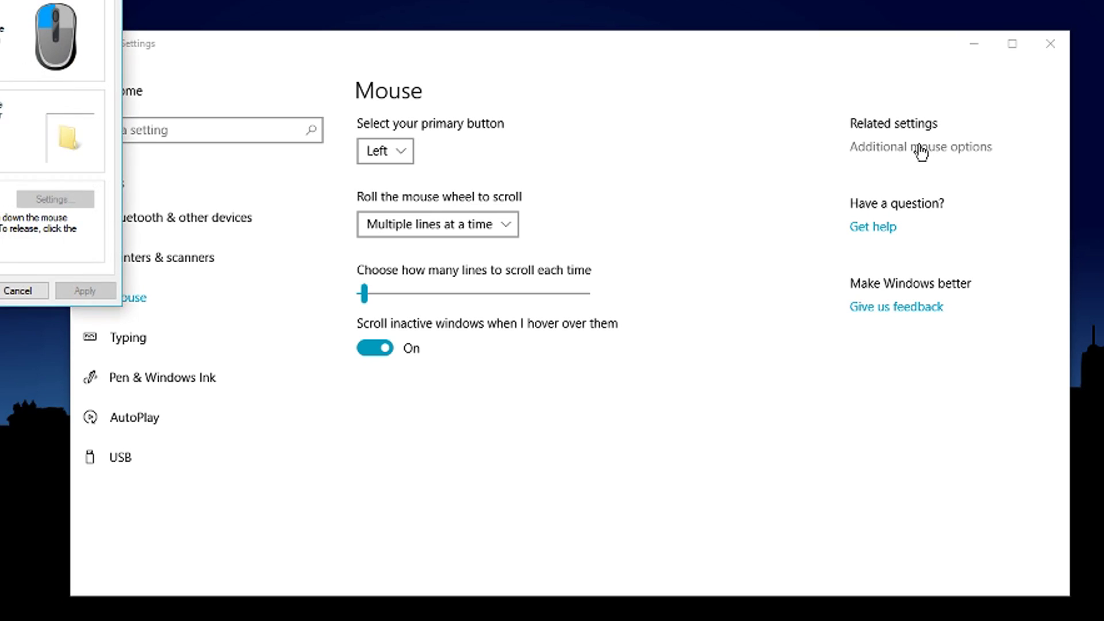
pyautogui.moveTo(0, 0); pyautogui.dragTo(492, 133)
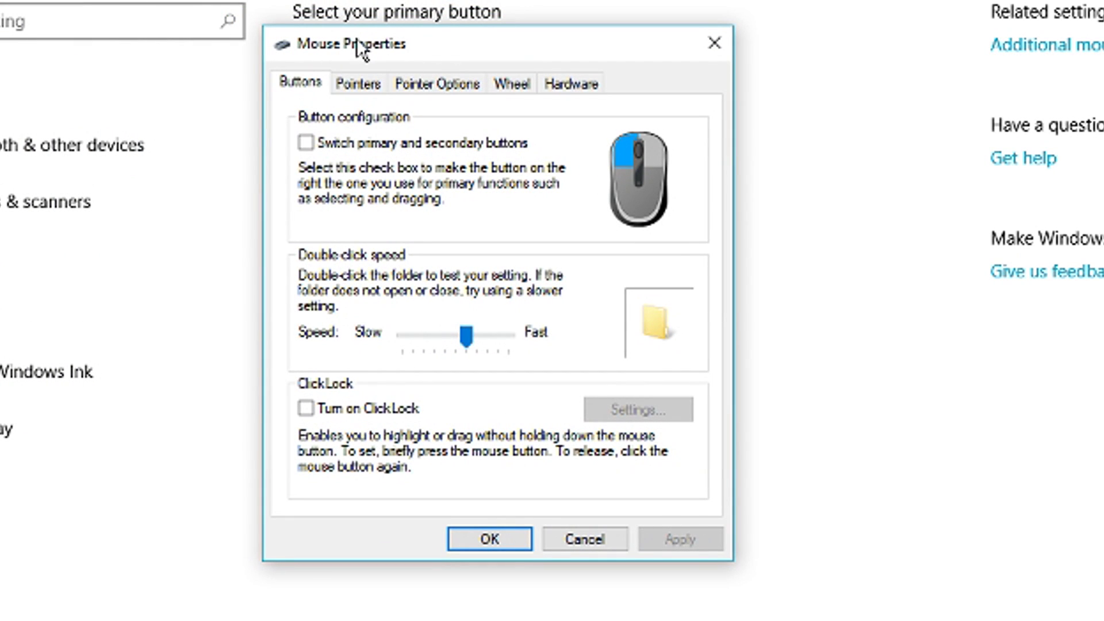
pyautogui.click(352, 76)
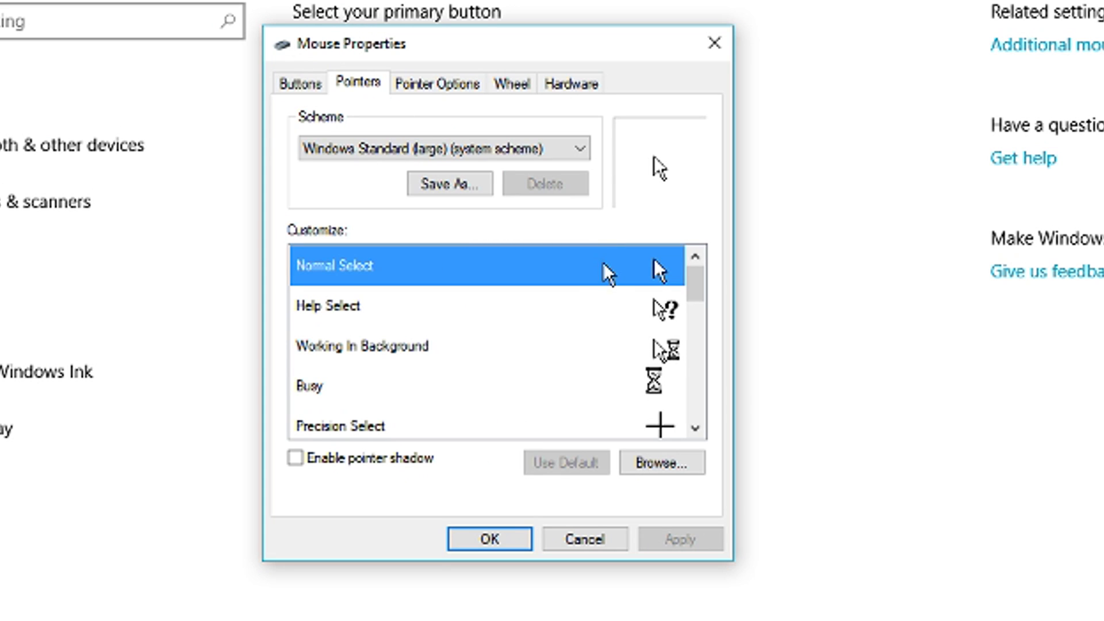
# - Select Normal Select in the Customize list and browse for a new cursor
pyautogui.scroll(-5, 616, 295)
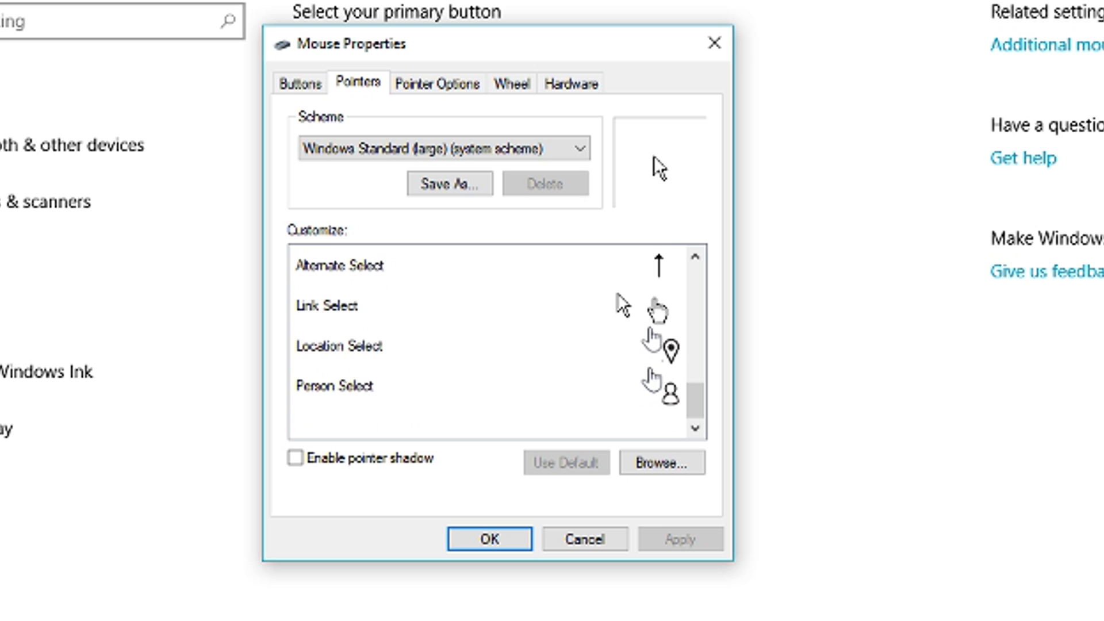
pyautogui.scroll(4, 617, 299)
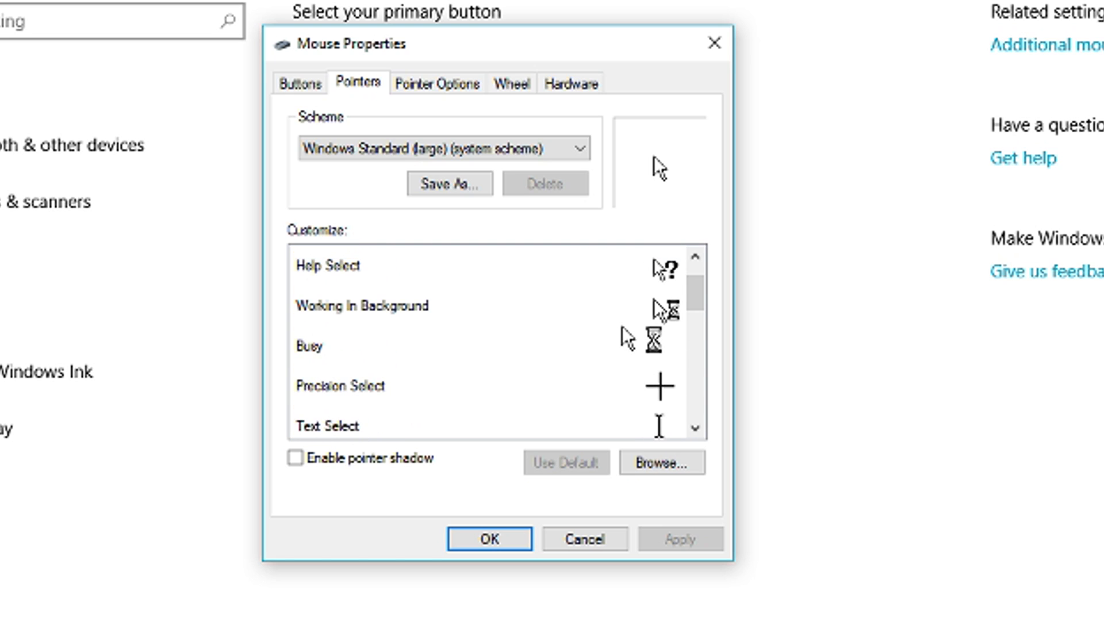
pyautogui.scroll(1, 623, 338)
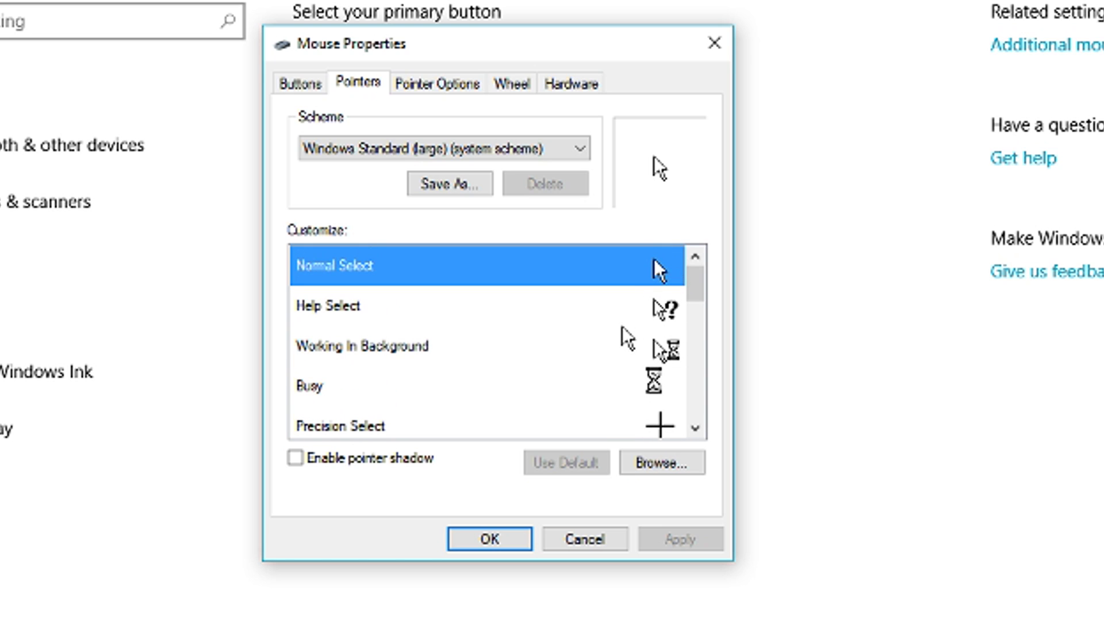
pyautogui.click(617, 258)
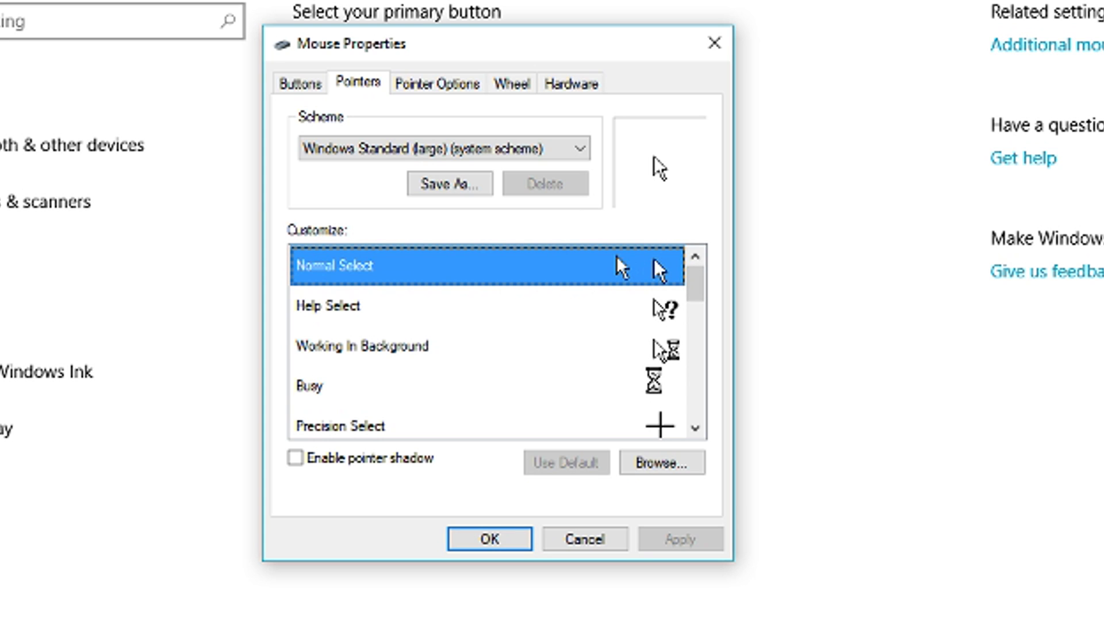
pyautogui.click(669, 465)
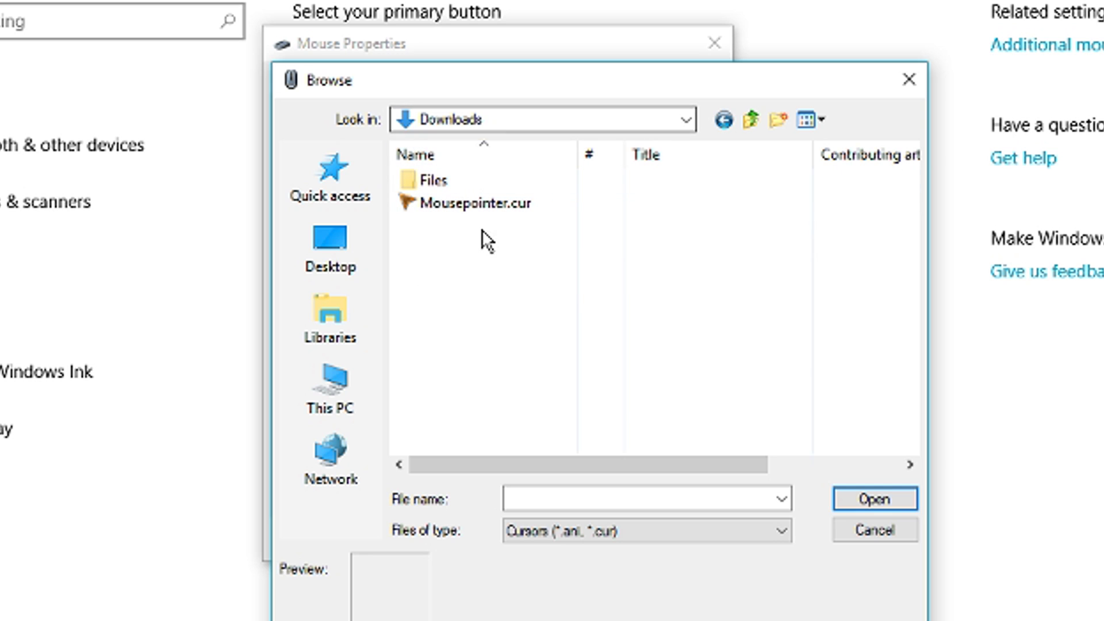
# - Load Mousepointer.cur from Downloads as the Normal Select cursor
pyautogui.click(511, 205)
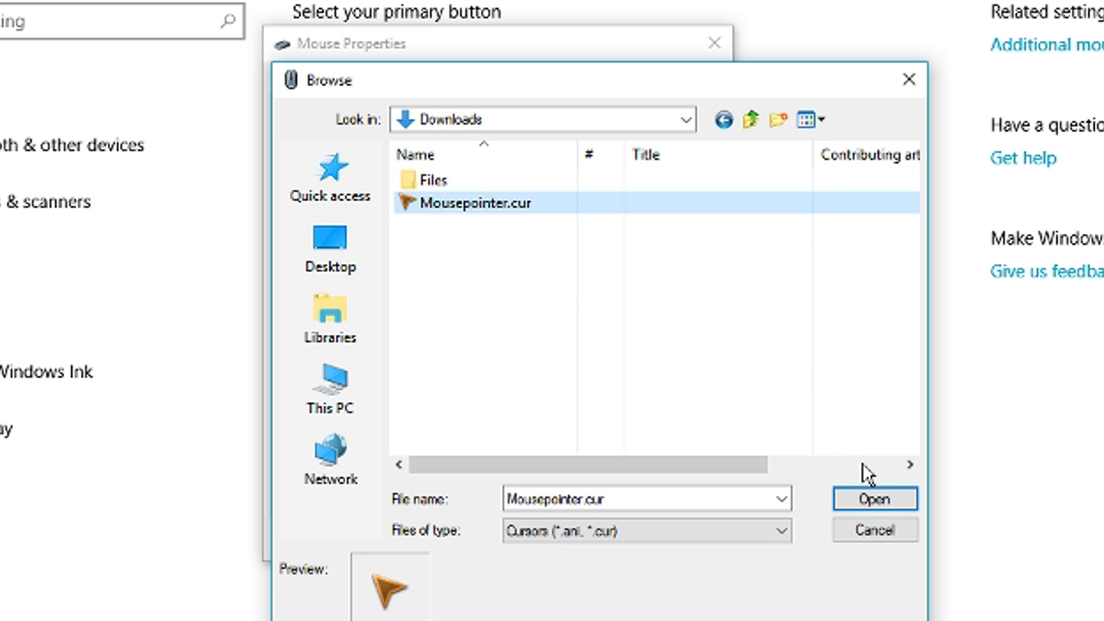
pyautogui.click(871, 497)
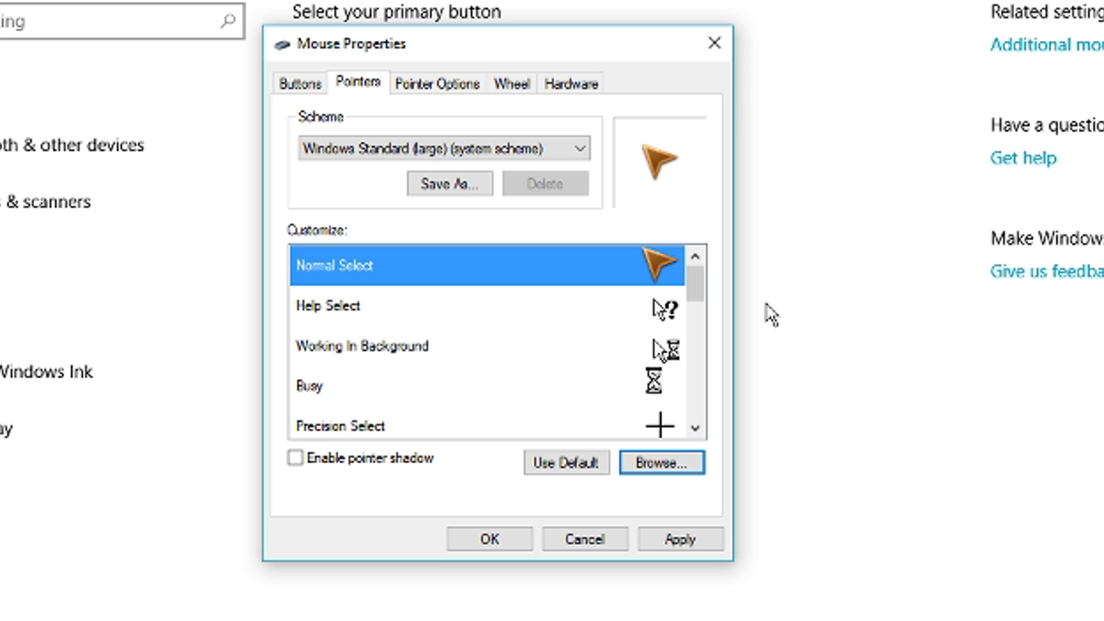
# - Apply and confirm the new Normal Select cursor, then close Settings
pyautogui.click(681, 537)
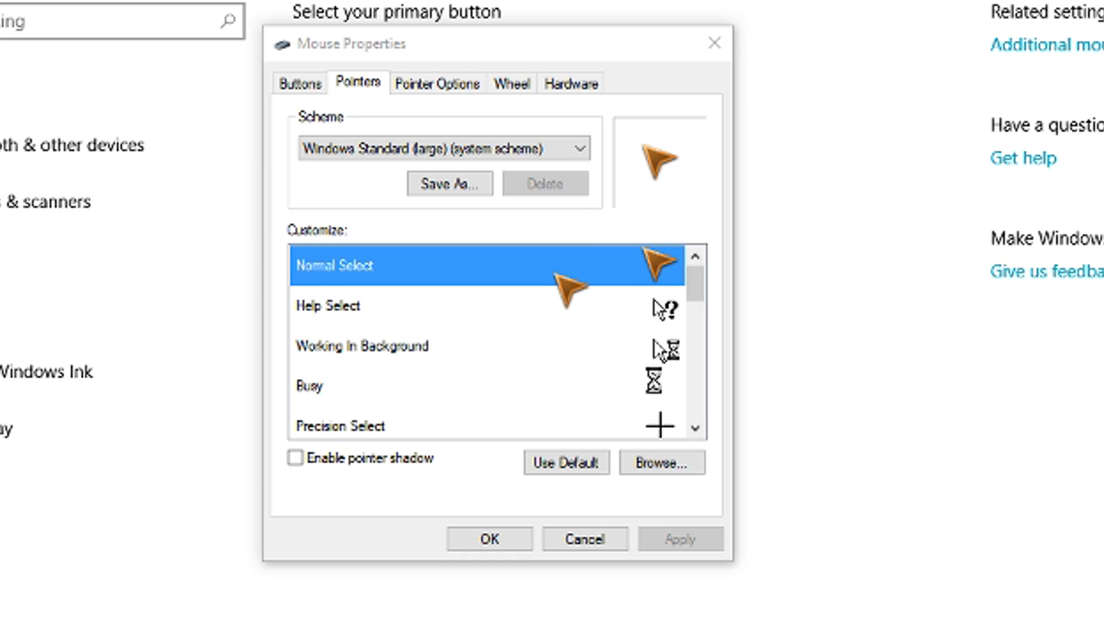
pyautogui.click(521, 541)
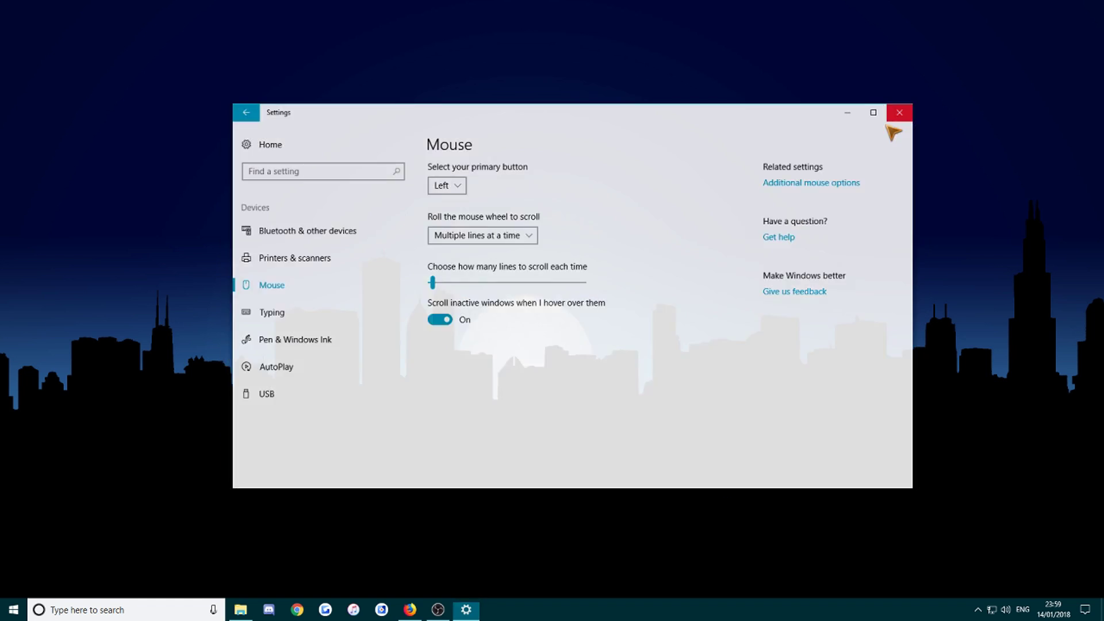
pyautogui.click(897, 115)
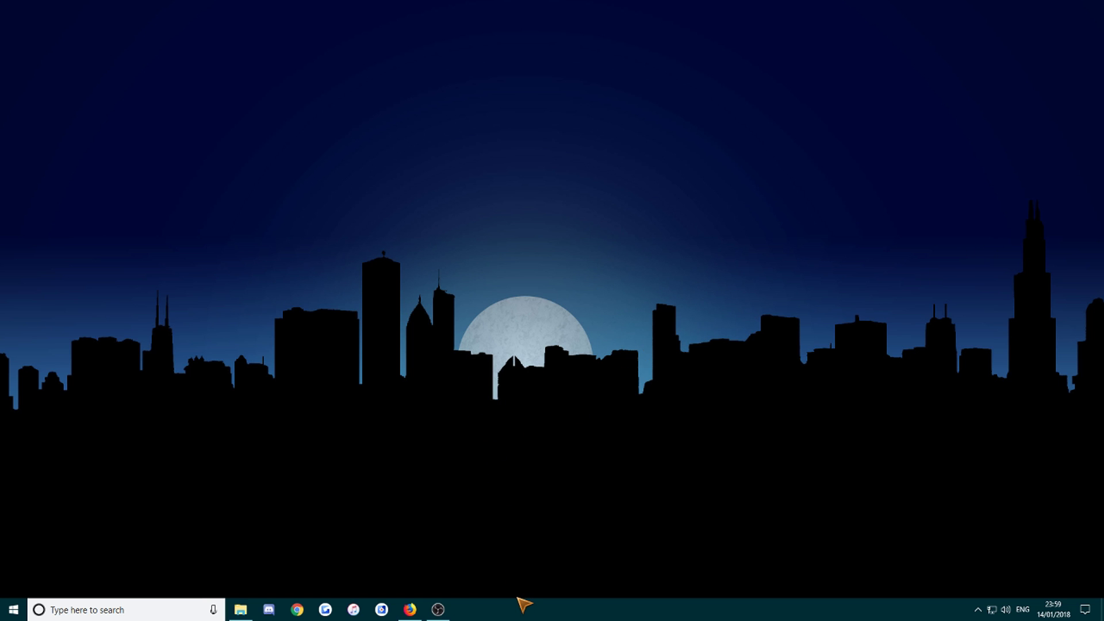
pyautogui.moveTo(516, 579); pyautogui.dragTo(566, 618)
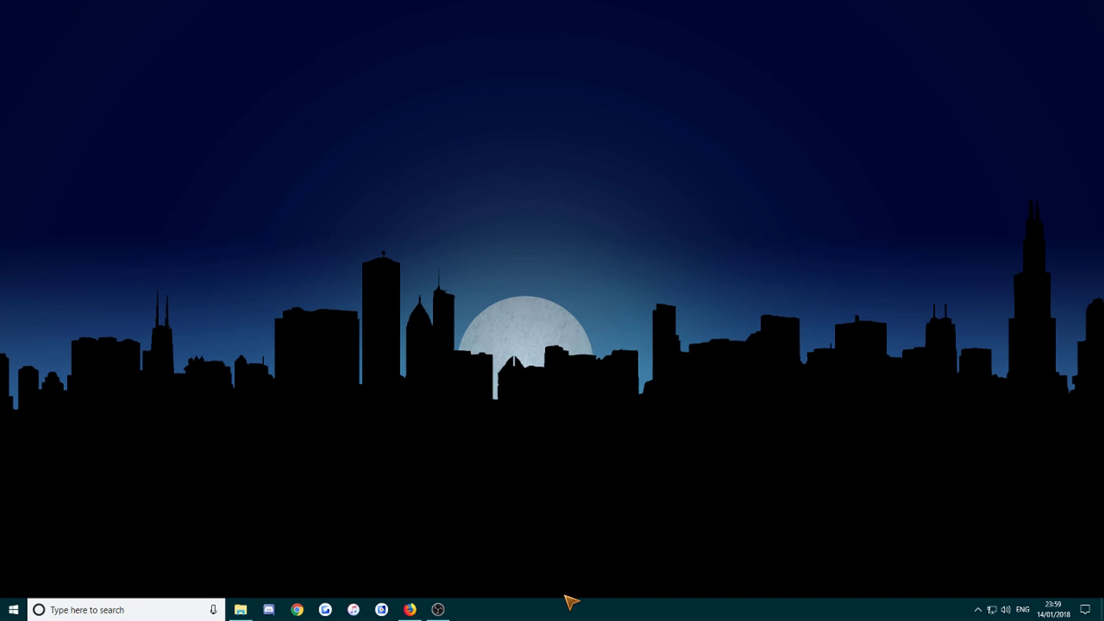